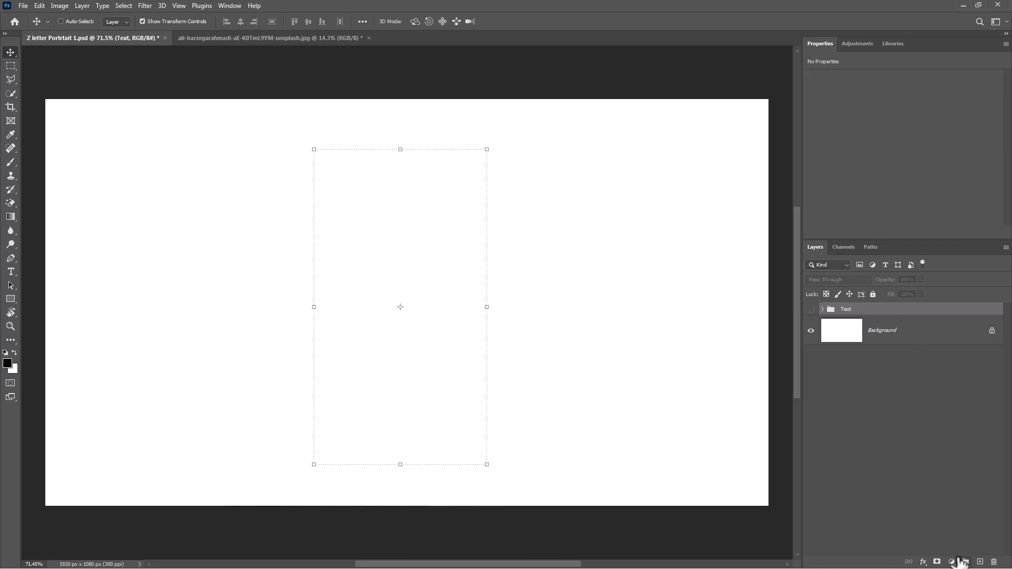
- Open the fill and adjustment layer menu at the bottom of the Layers panel
left_click(953, 562)
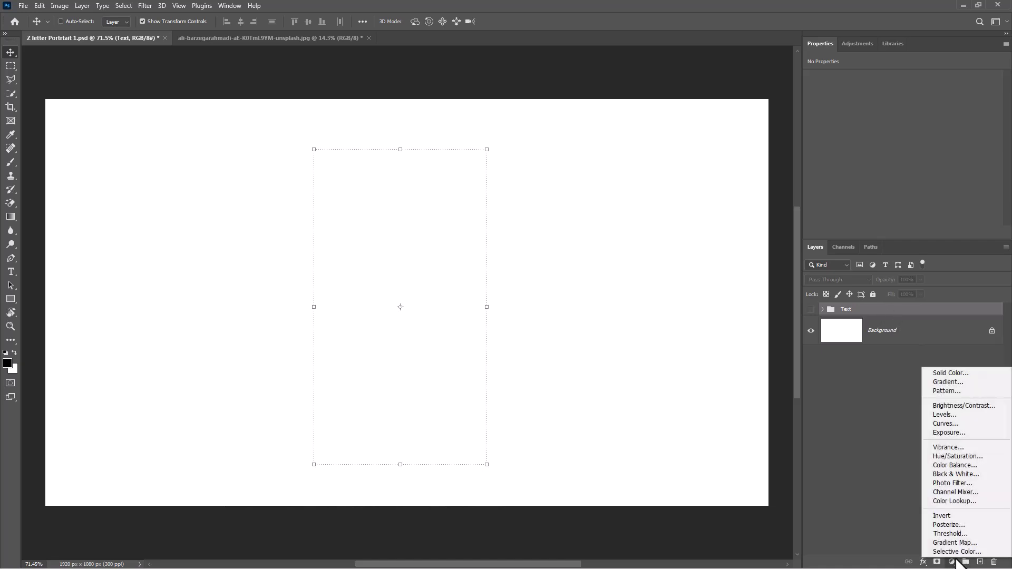
- Add a Gradient Fill using the Basics black-to-white preset, Radial style, with Dither on
left_click(943, 382)
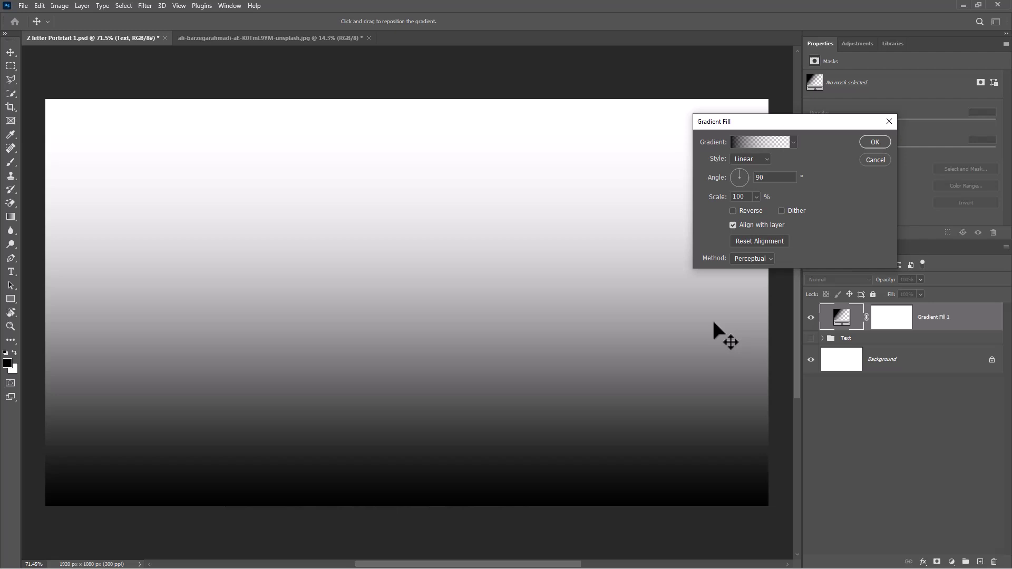
left_click_drag(770, 127, 647, 158)
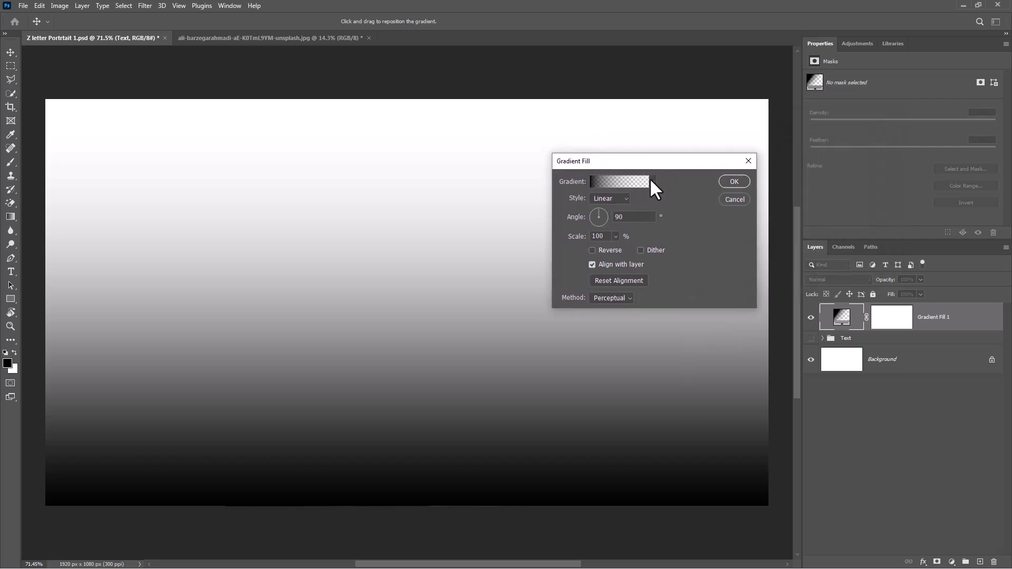
left_click(652, 182)
left_click(570, 205)
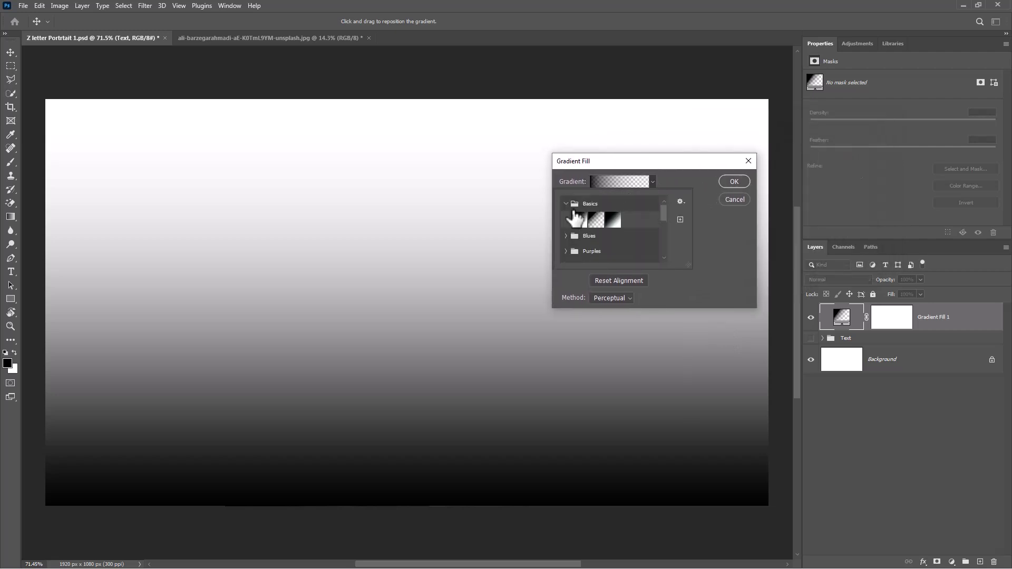
left_click(582, 223)
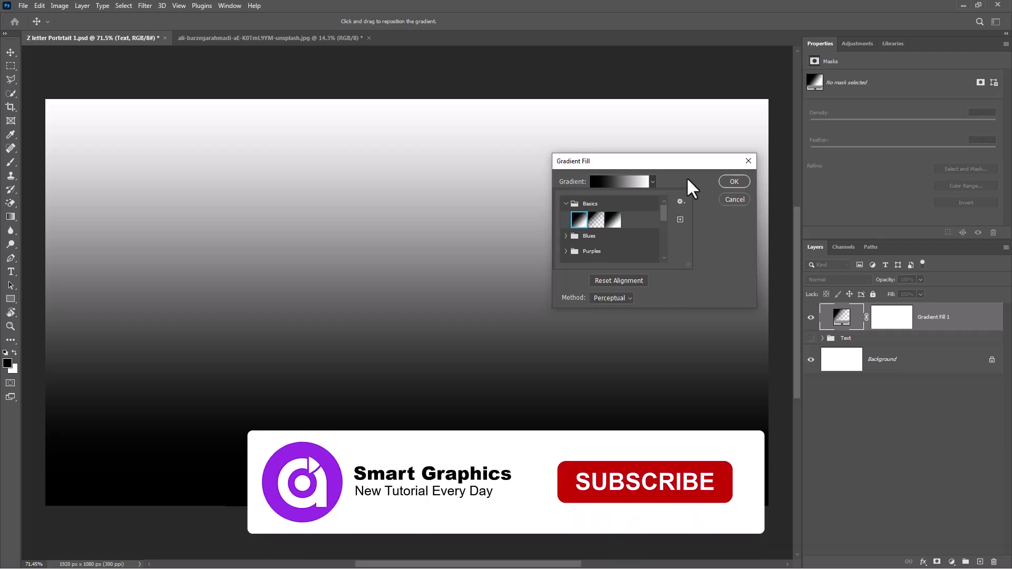
left_click(674, 194)
left_click(609, 199)
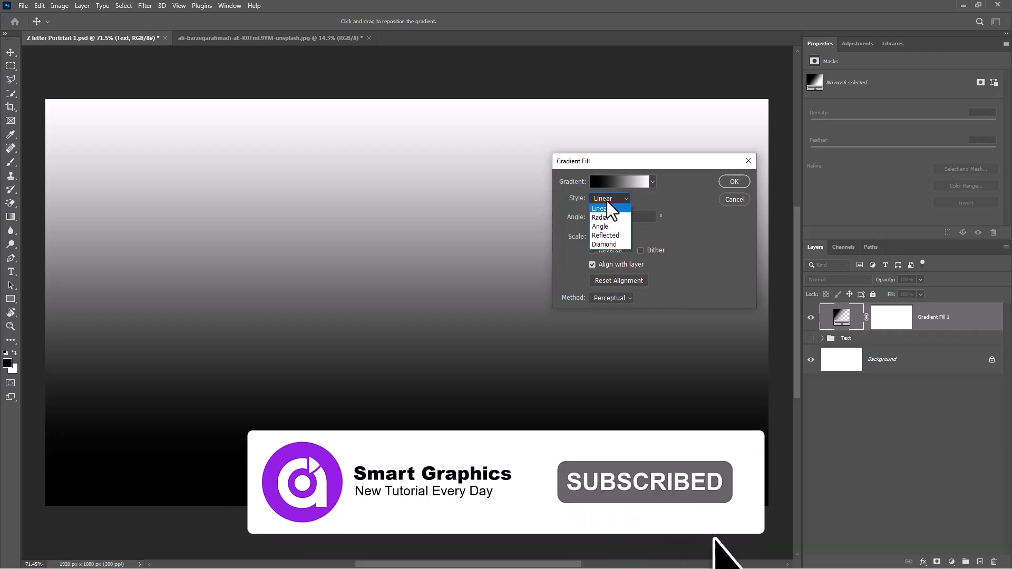
left_click(606, 219)
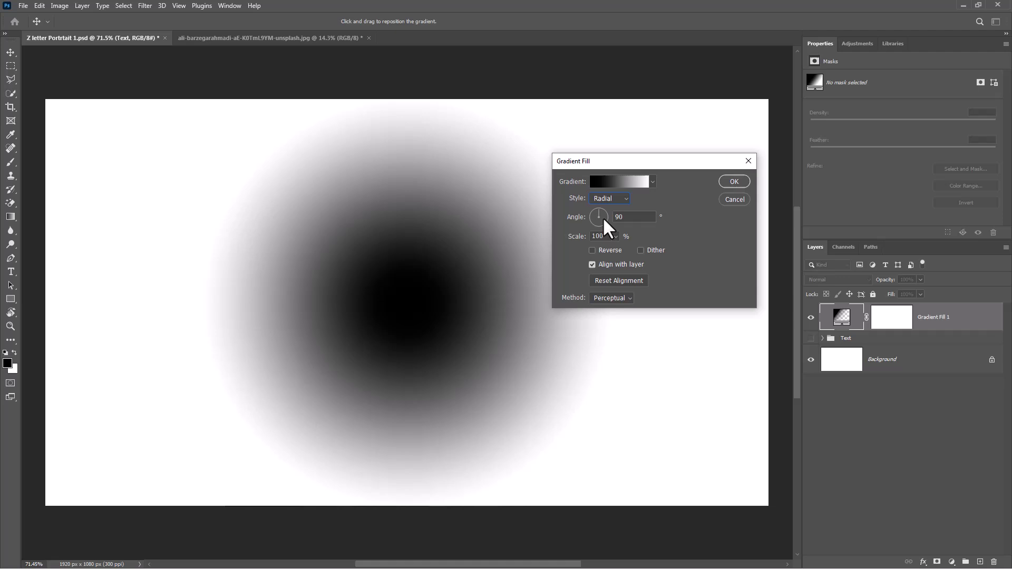
left_click(641, 250)
- In the Gradient Editor, recolour the left gradient stop to near-white
left_click(633, 186)
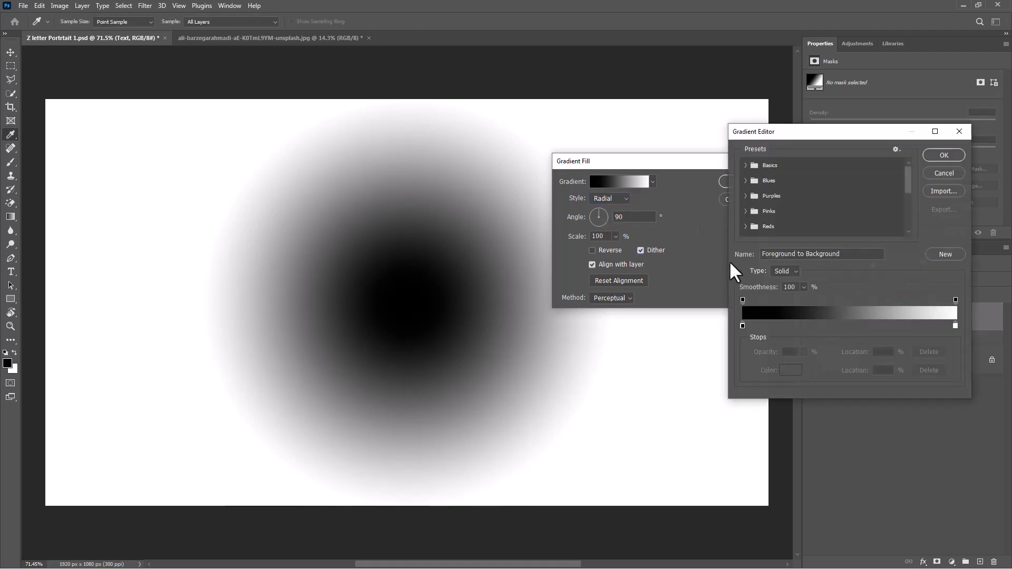
left_click(744, 327)
double_click(743, 326)
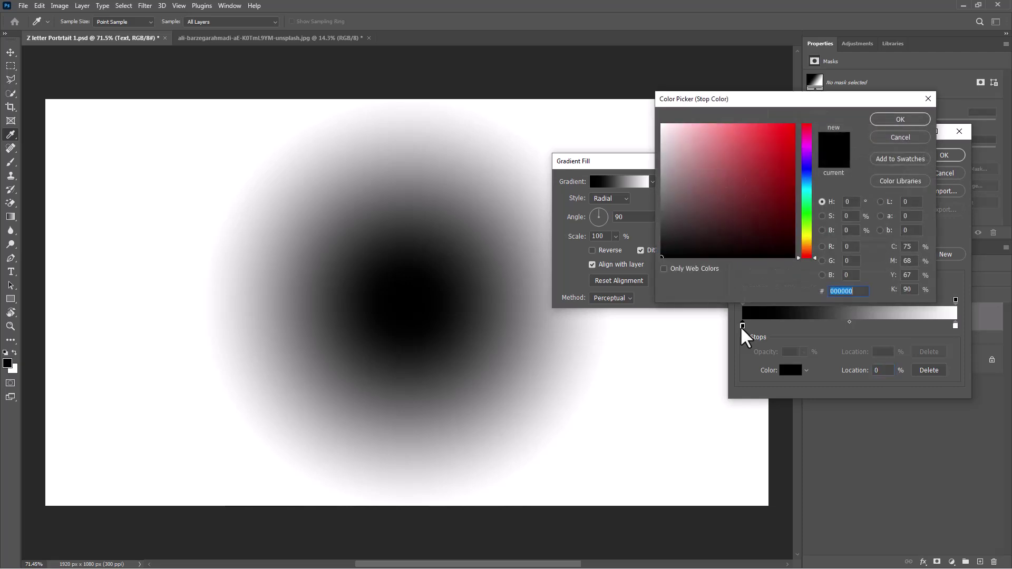
left_click(668, 164)
mouse_move(668, 164)
left_mouse_down()
mouse_move(644, 128)
mouse_move(662, 126)
left_mouse_up()
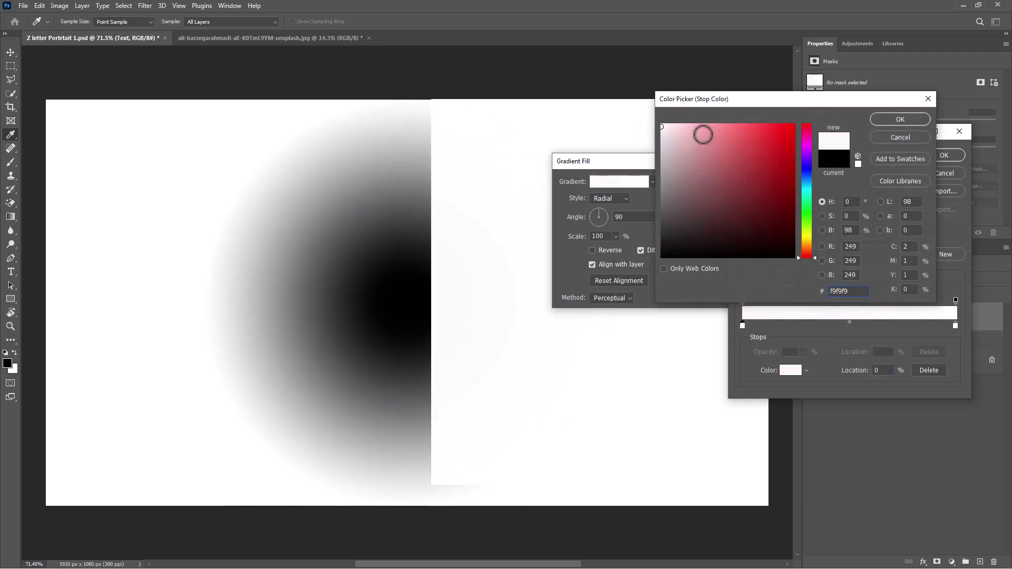
left_click(901, 120)
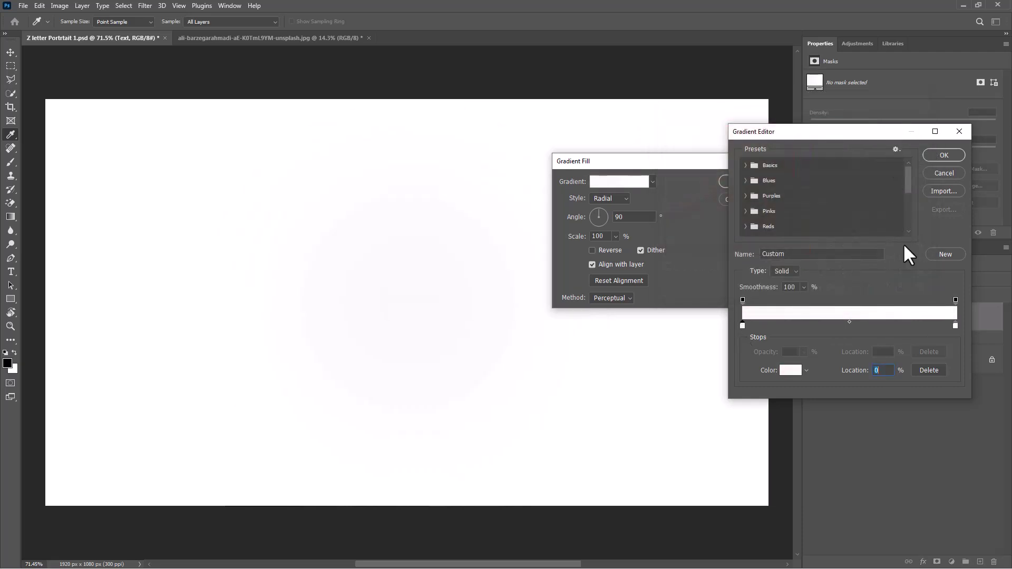
- Recolour the right stop to light grey and confirm the edited gradient
left_click(955, 325)
double_click(955, 325)
left_click_drag(692, 163, 655, 143)
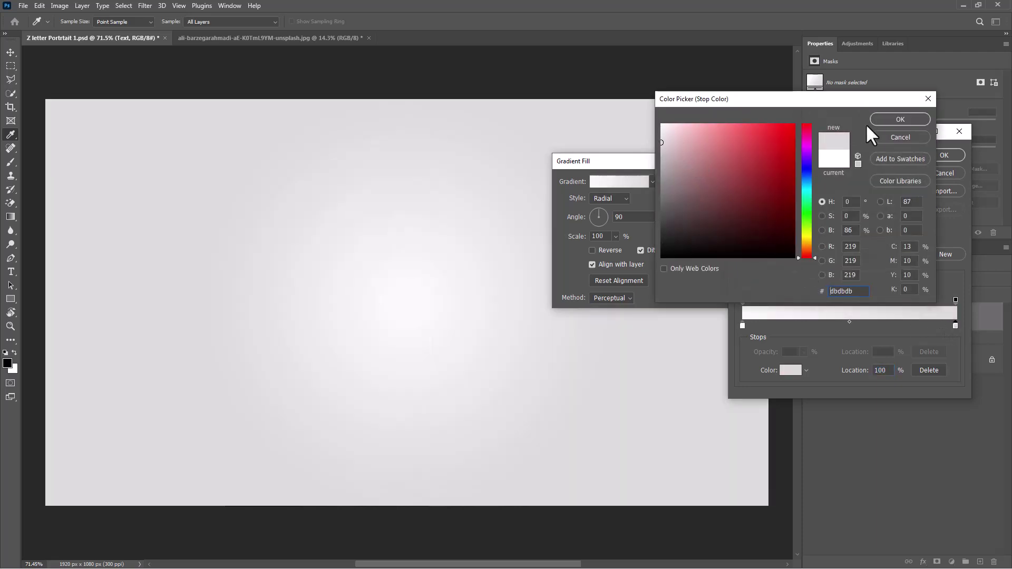
left_click(891, 121)
left_click(941, 155)
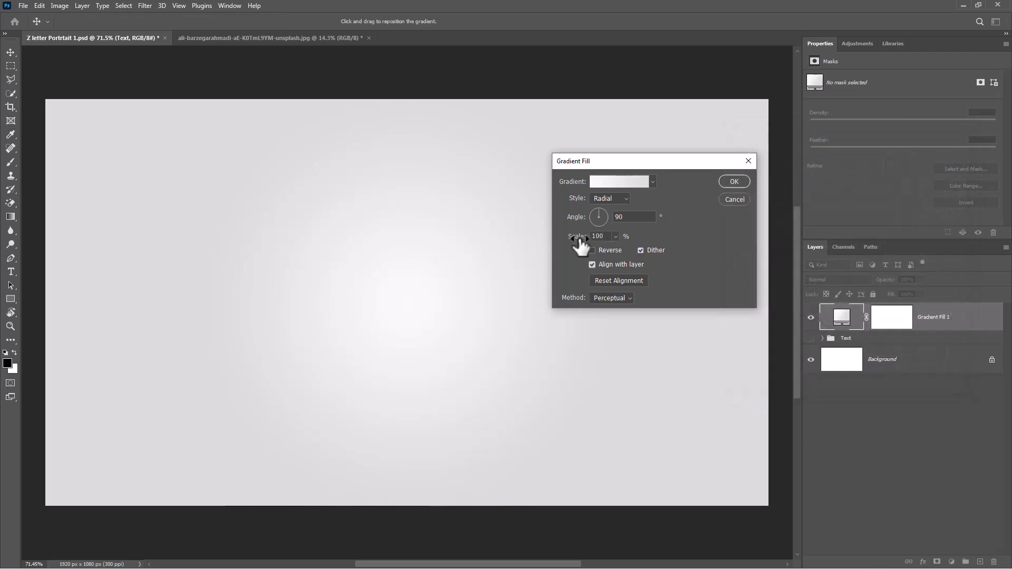
- Raise the radial gradient fill's scale to 169% and apply it
left_click_drag(581, 242, 596, 242)
left_click(733, 181)
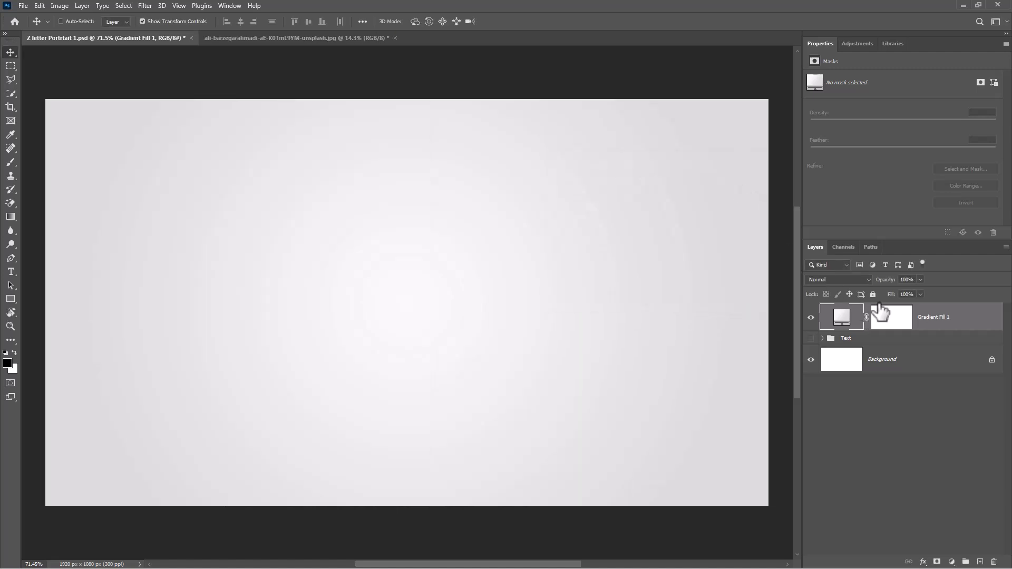
- Set the Type tool to Baskerville Old Face at 240 pt
left_click(9, 274)
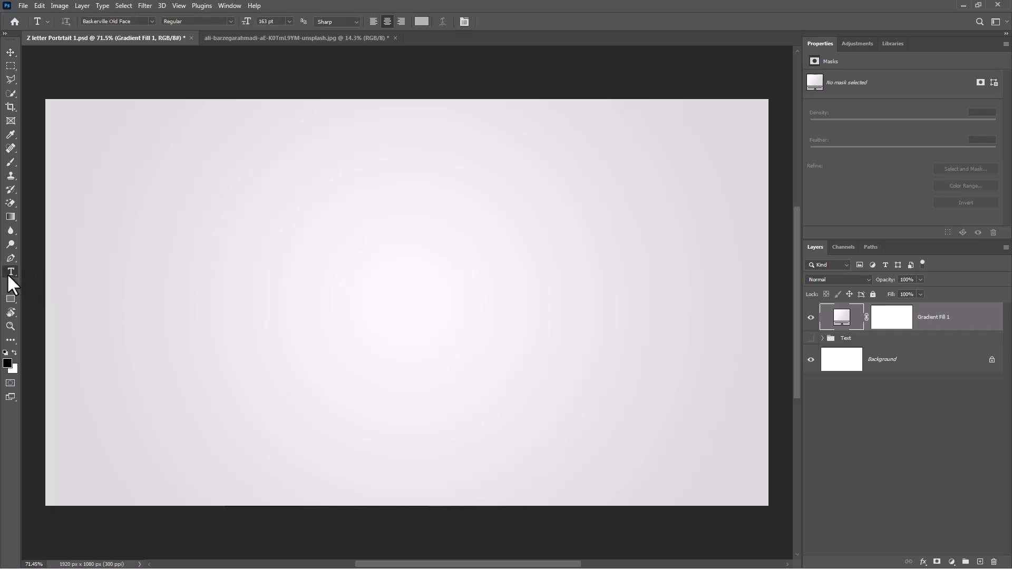
left_click(128, 22)
left_click(262, 21)
type("240")
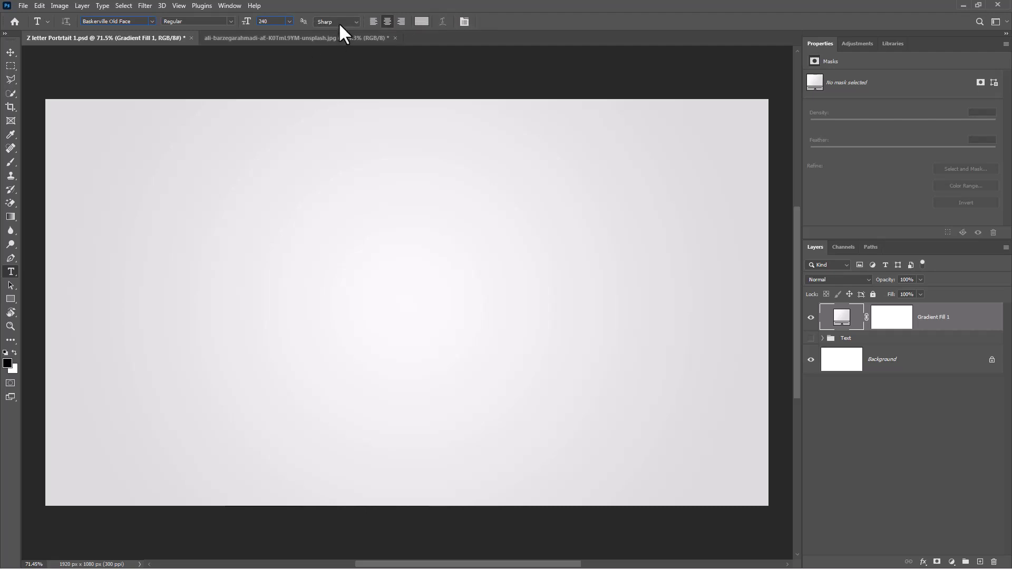
left_click(339, 22)
- Set the text colour to mid grey and type a committed letter Z on the canvas
left_click(422, 21)
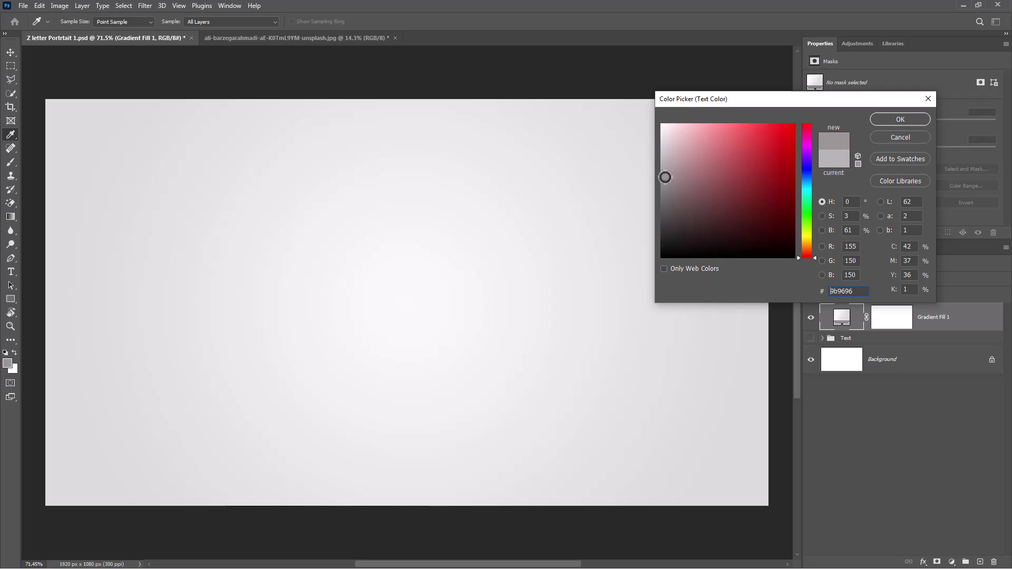
left_click_drag(665, 177, 650, 174)
left_click(900, 120)
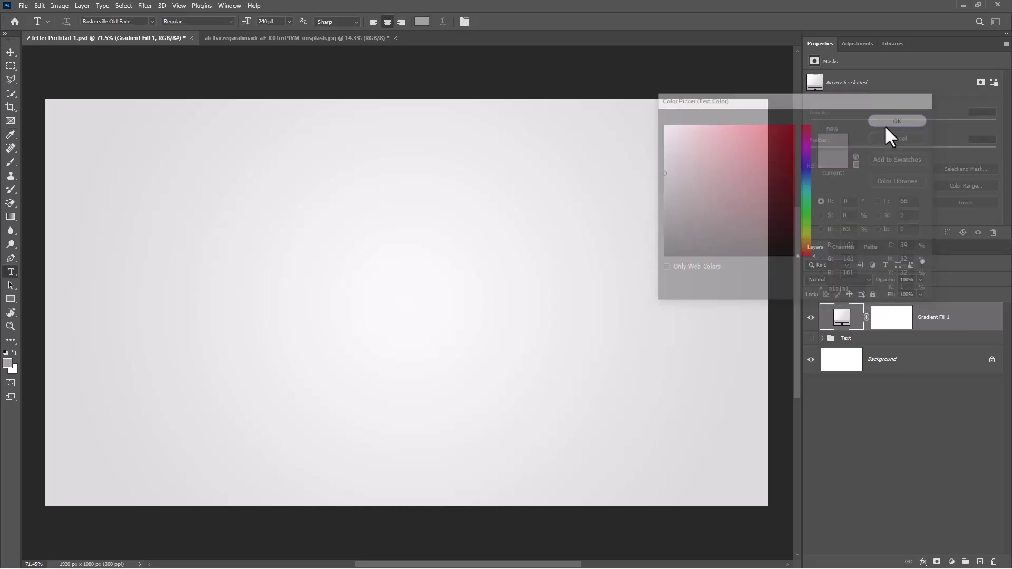
left_click(327, 307)
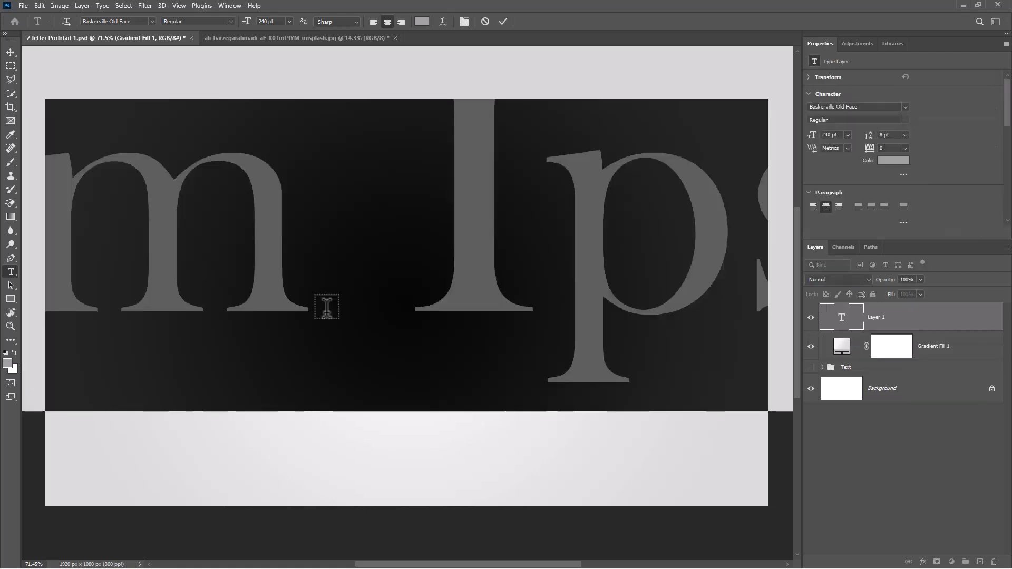
type("Z")
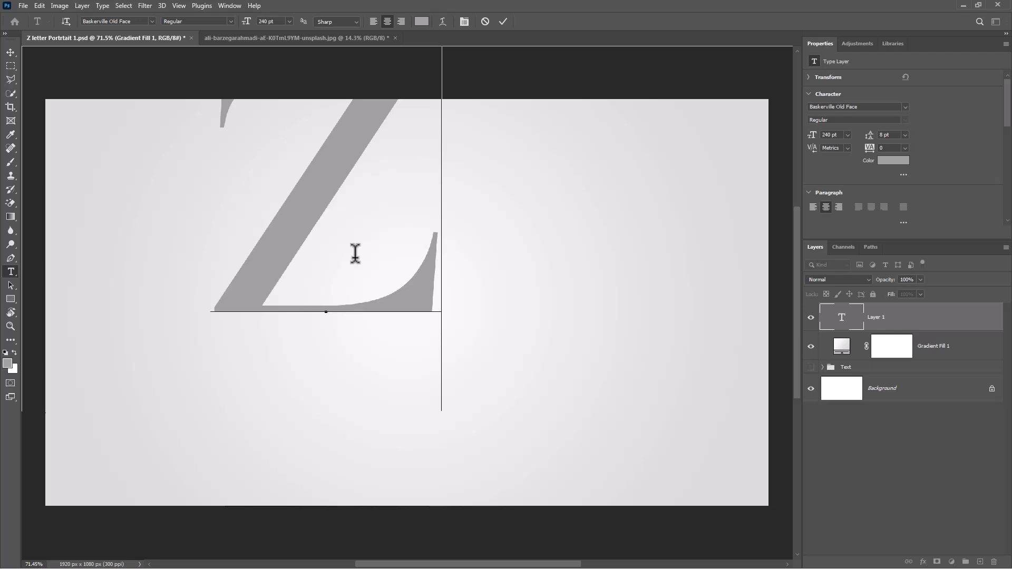
left_click(503, 22)
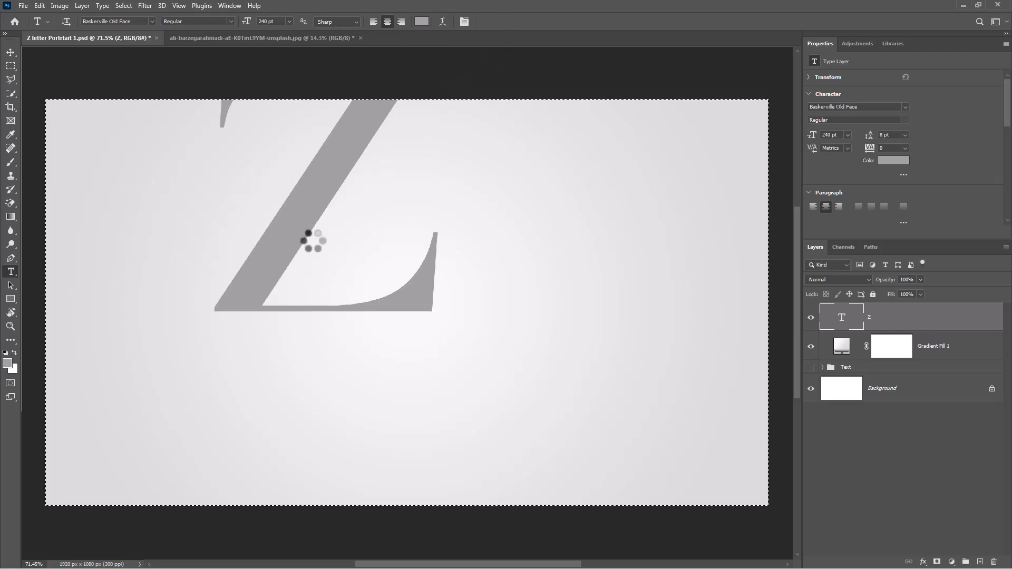
- Select all, align the Z to the canvas's horizontal and vertical centres, then deselect
key("ctrl+a")
left_click(11, 53)
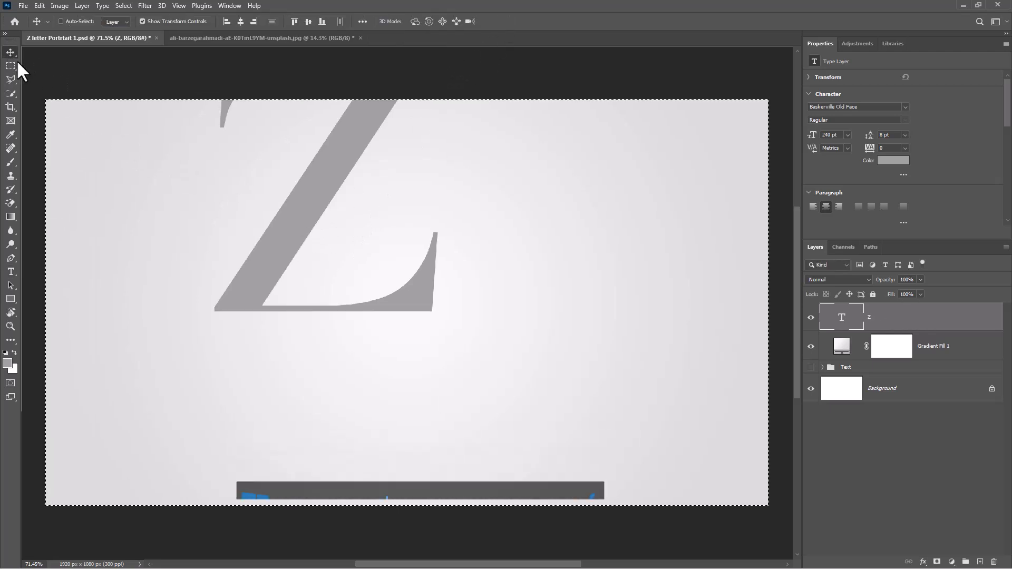
left_click(240, 21)
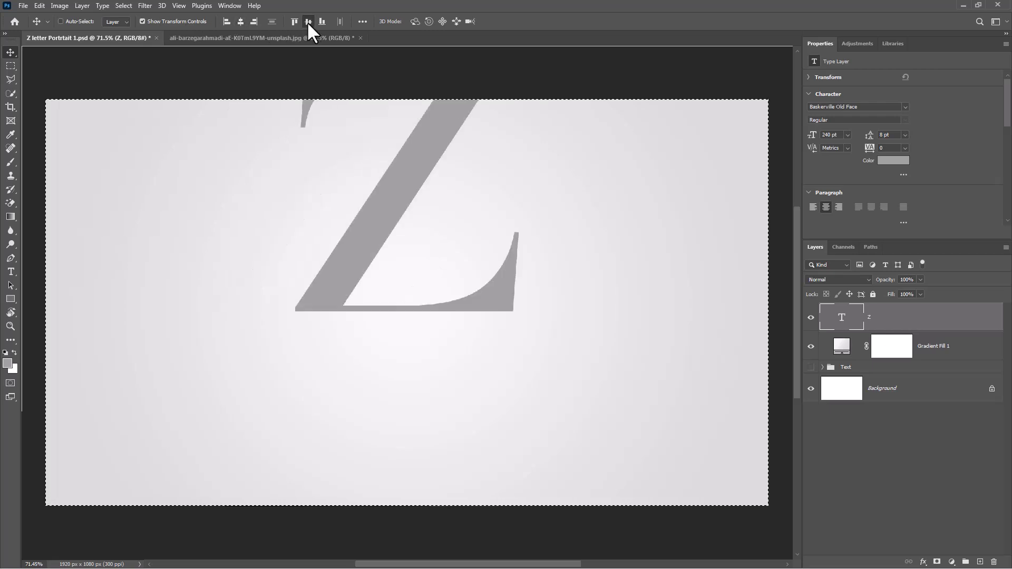
left_click(308, 21)
key("ctrl+d")
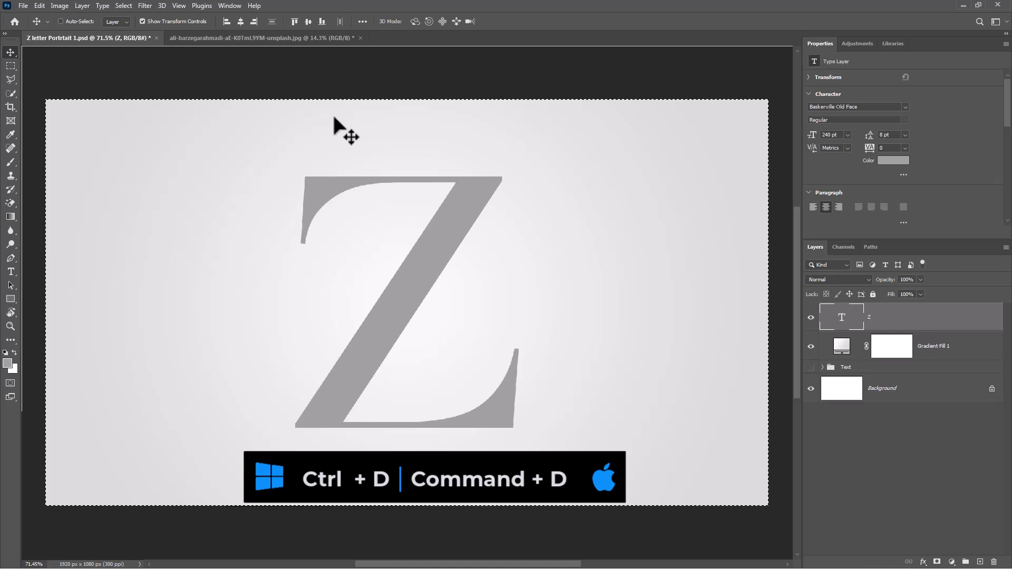
key("ctrl+d")
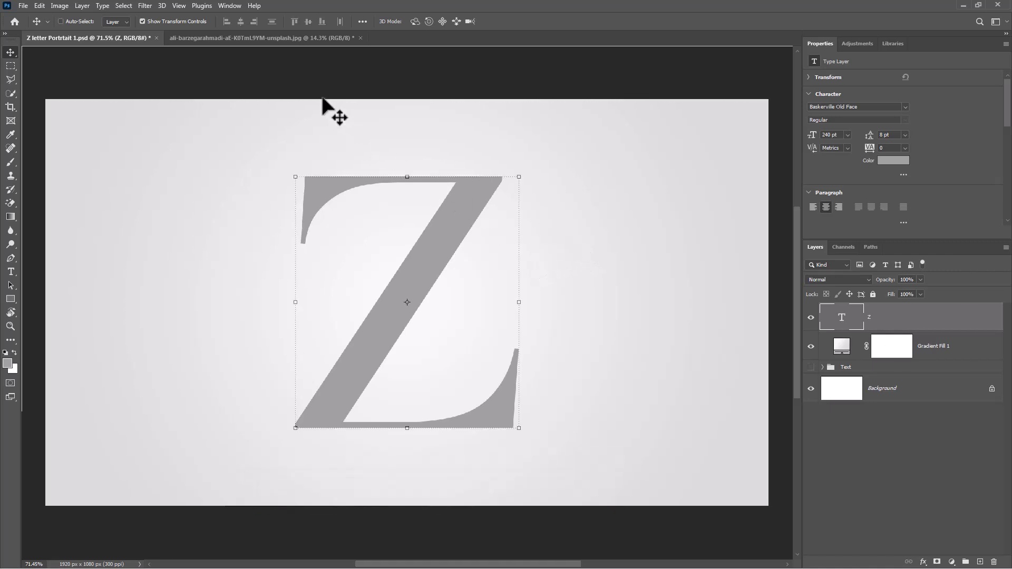
- In the portrait document, select the woman with Select Subject and mask out the background
left_click(273, 38)
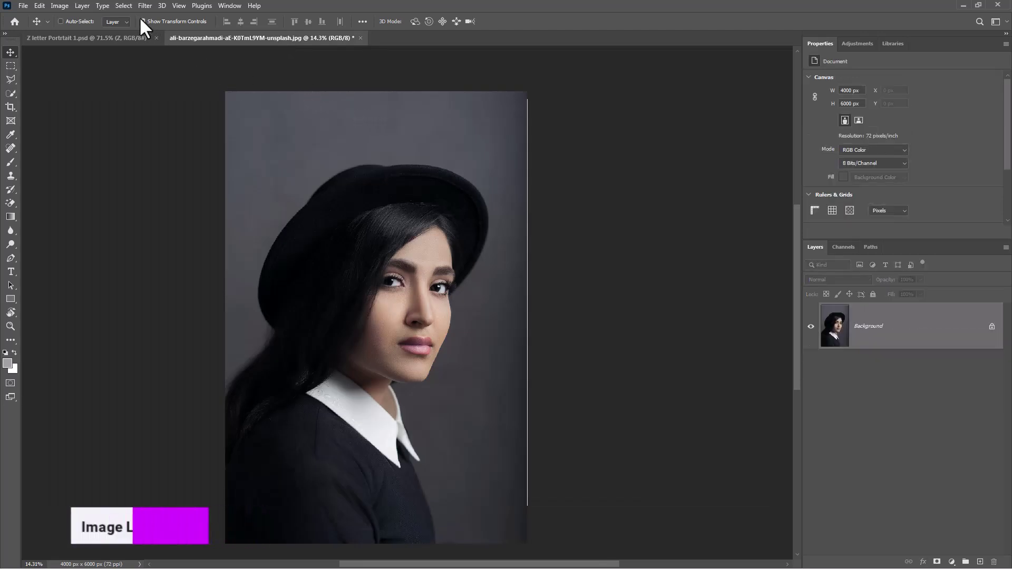
left_click(126, 8)
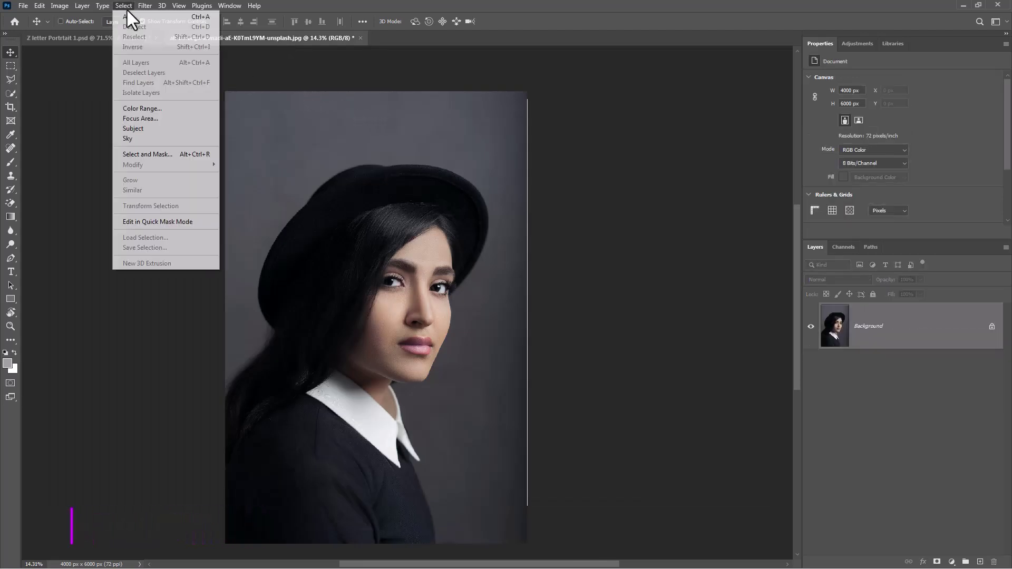
left_click(152, 126)
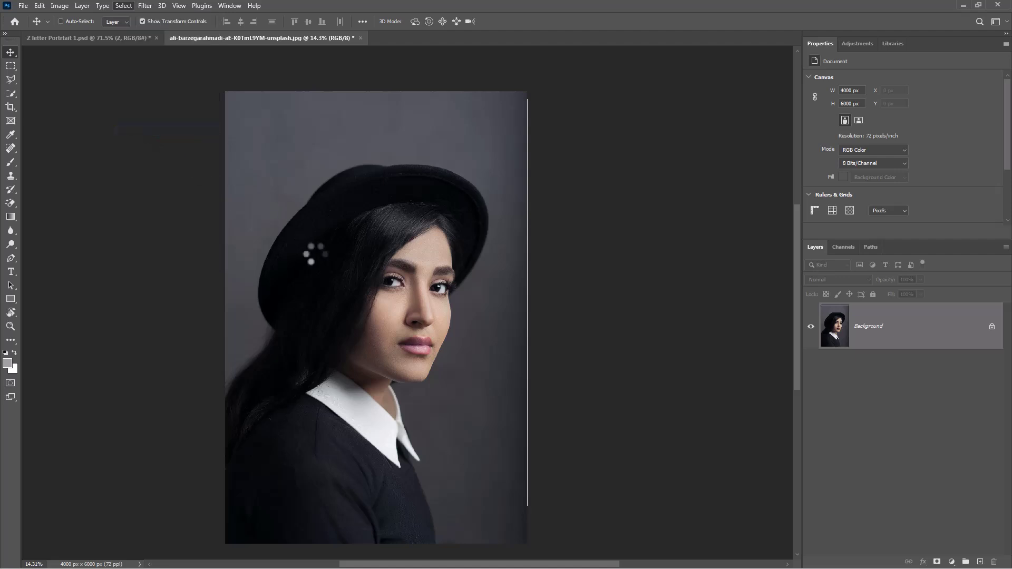
left_click(938, 561)
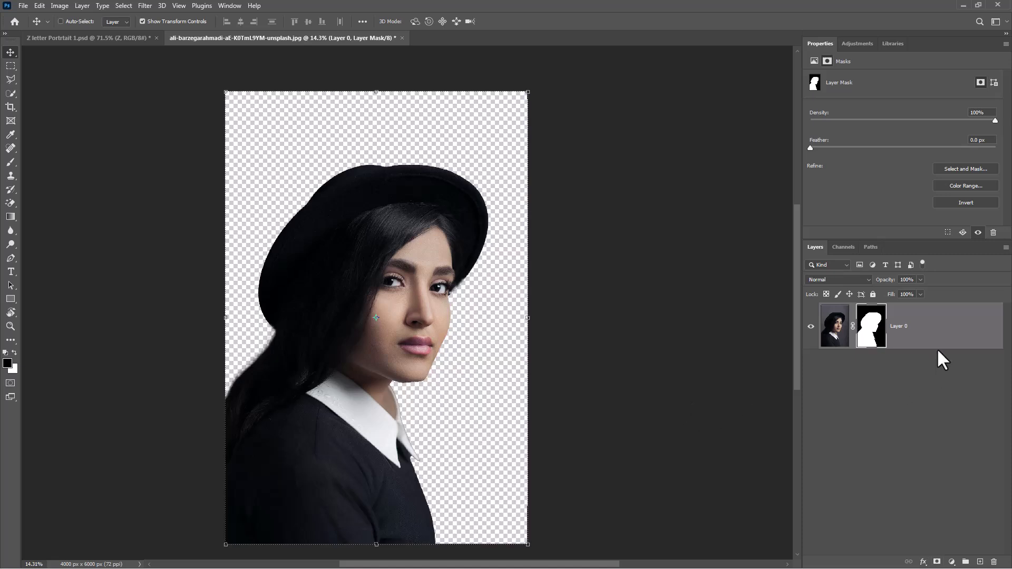
- Convert the cut-out Layer 0 into a smart object
right_click(922, 340)
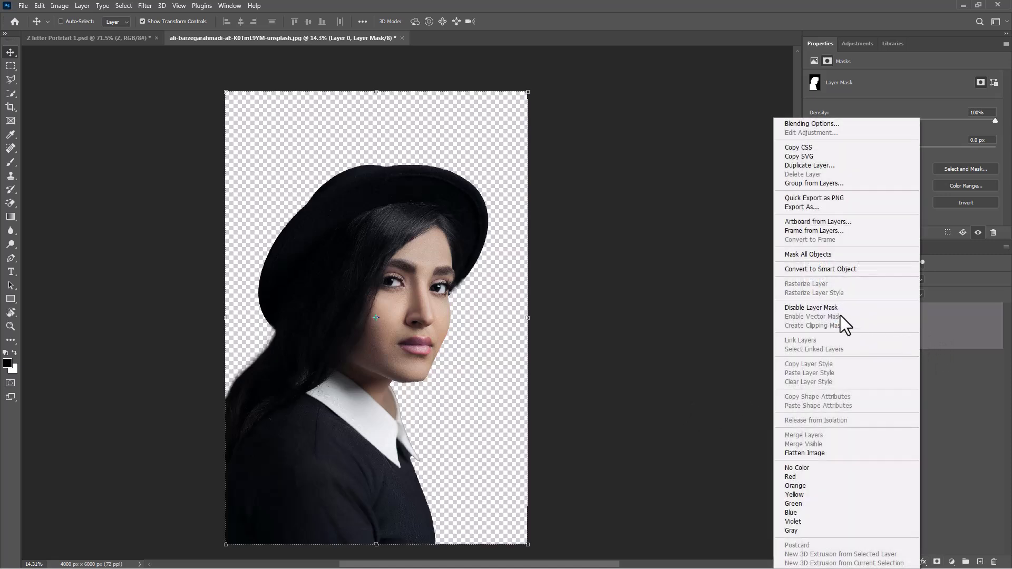
left_click(806, 269)
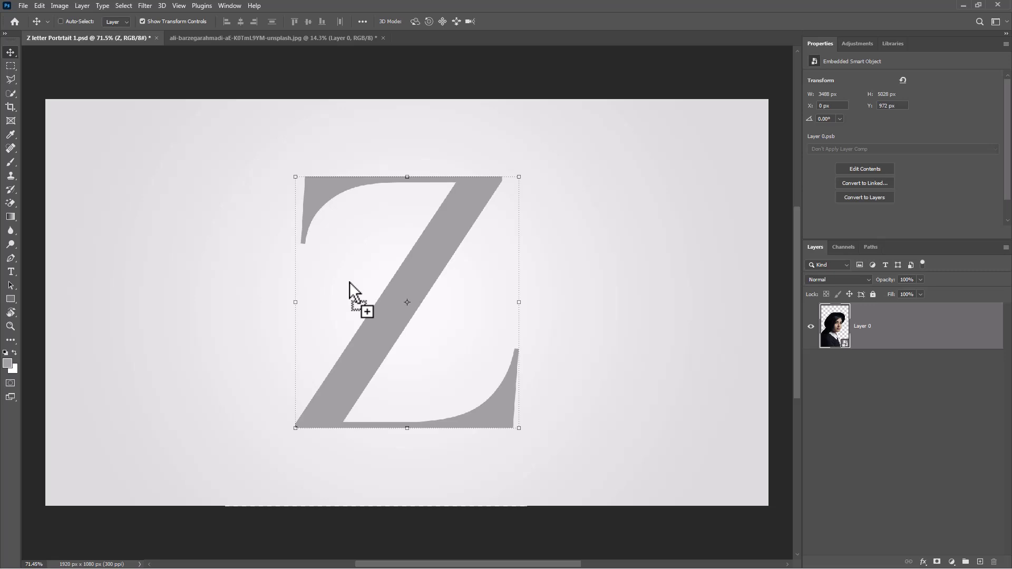
- Drag the portrait into the Z document and lower its opacity while transforming
left_click_drag(129, 36, 385, 311)
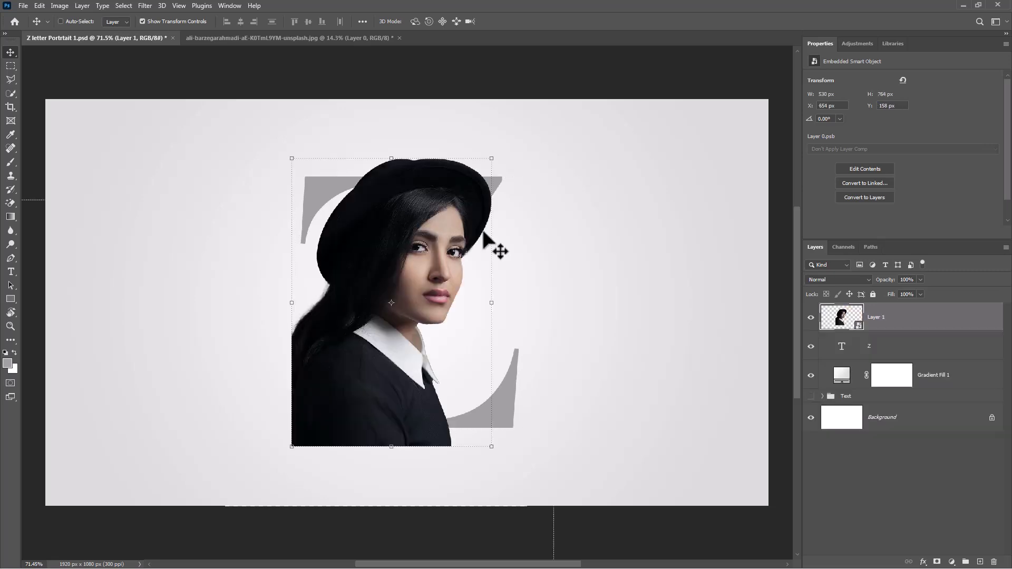
key("ctrl+t")
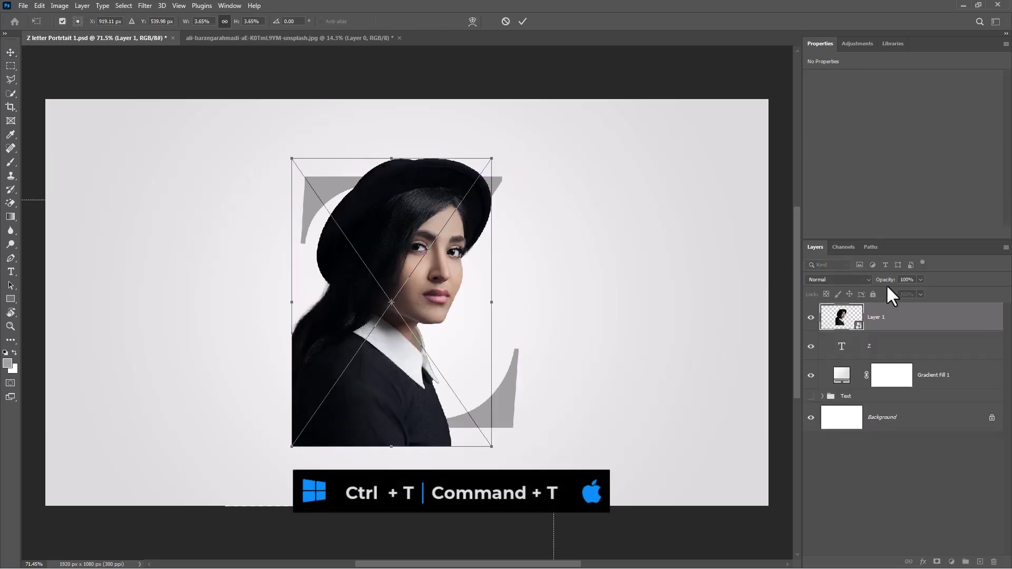
left_click_drag(887, 280, 874, 285)
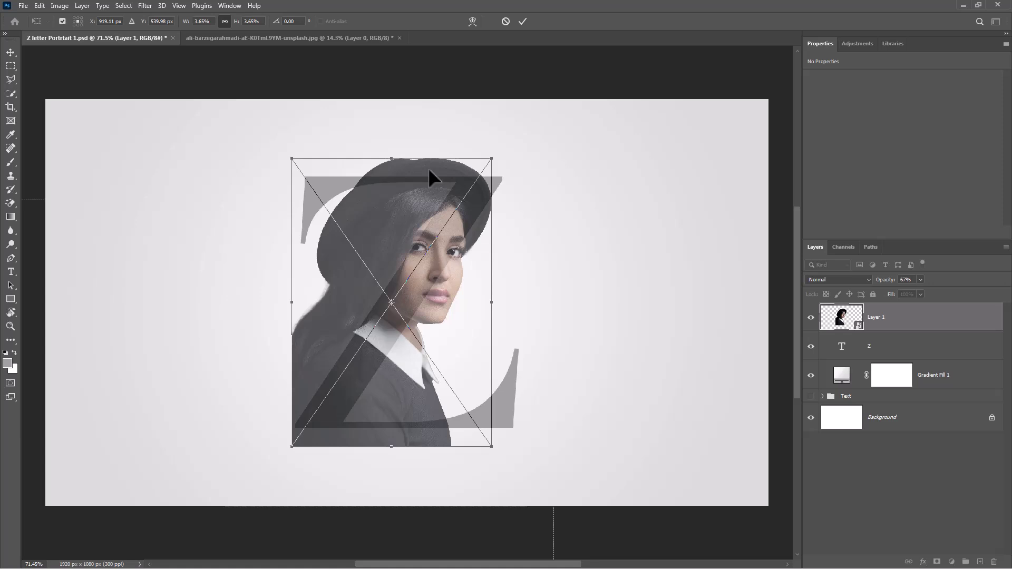
- Scale and position the portrait over the Z, then restore 100% opacity
left_click_drag(392, 158, 391, 184)
left_click_drag(411, 287, 421, 289)
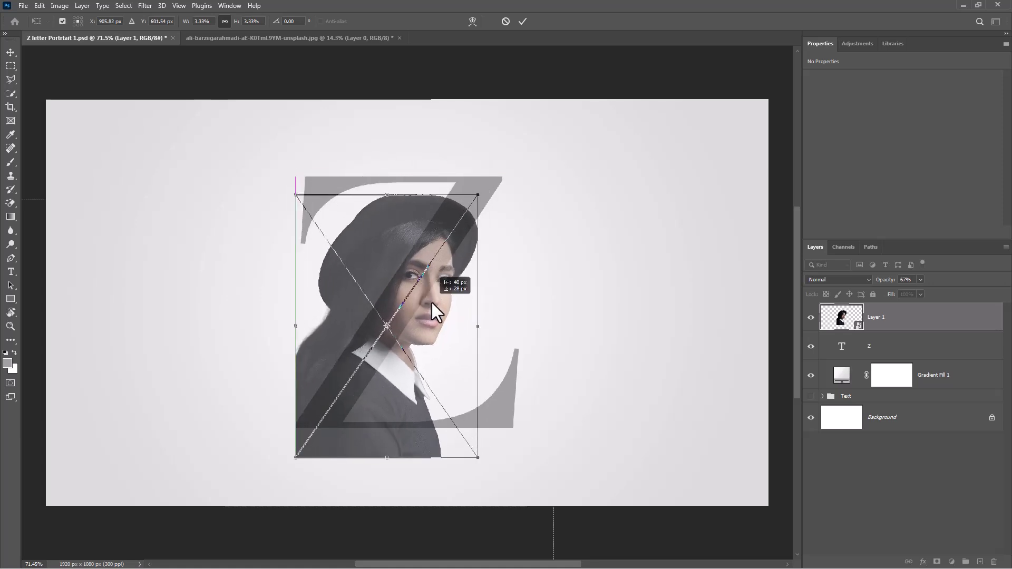
left_click_drag(493, 183, 489, 184)
left_click_drag(473, 250, 467, 247)
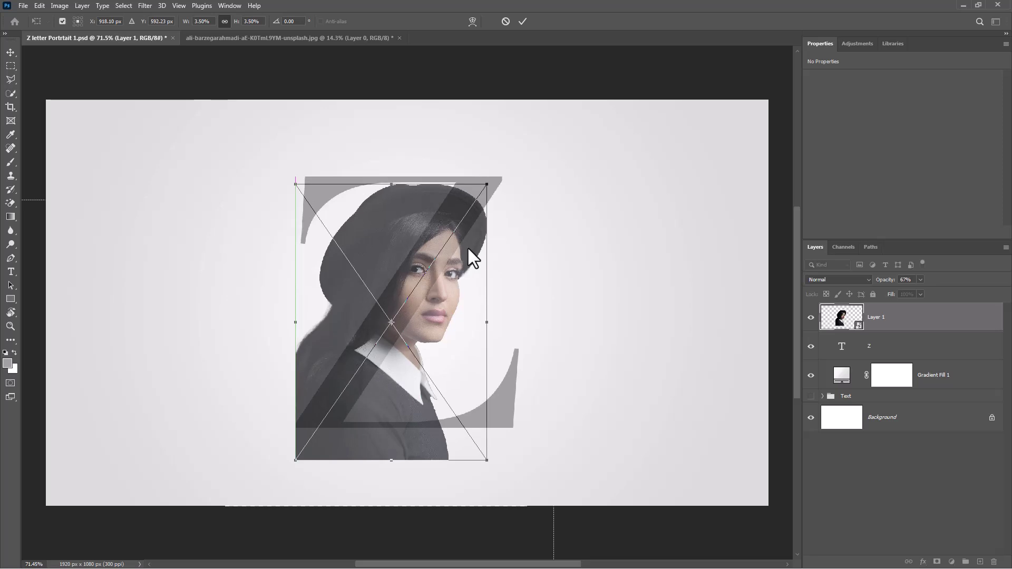
left_click(520, 24)
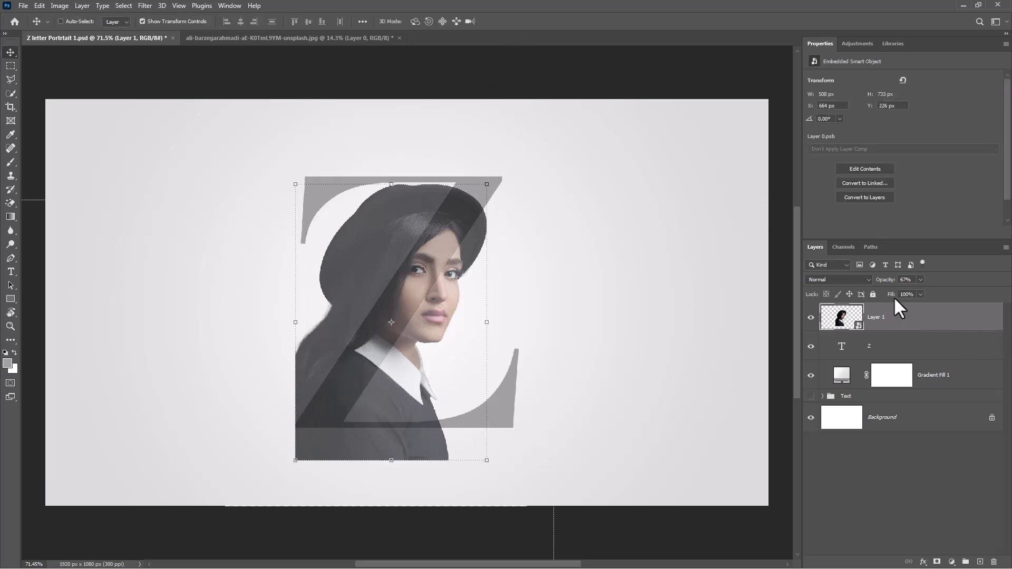
left_click_drag(890, 281, 941, 284)
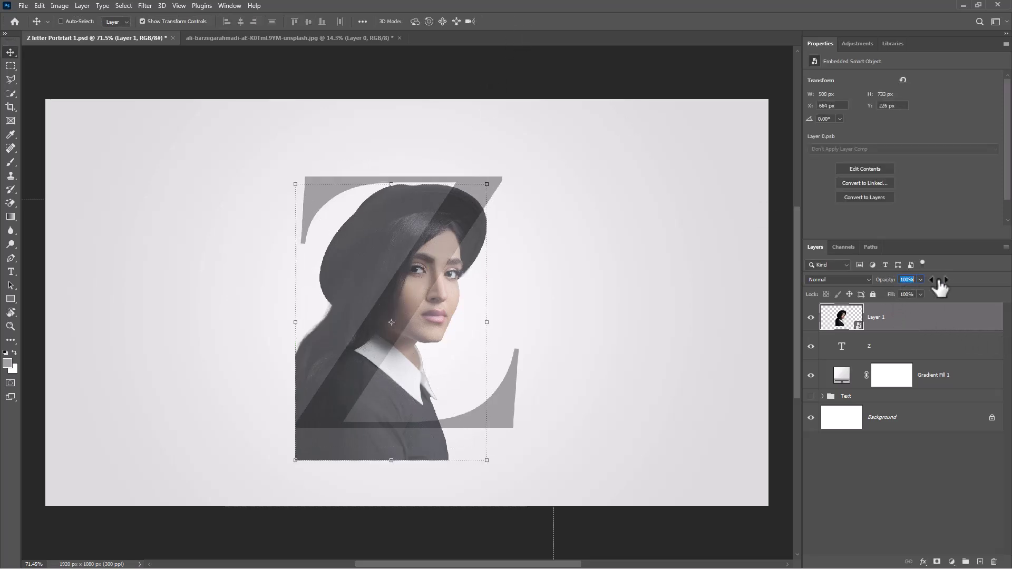
- Clip the portrait into the Z, duplicate it, and add a blank mask to the copy
right_click(927, 323)
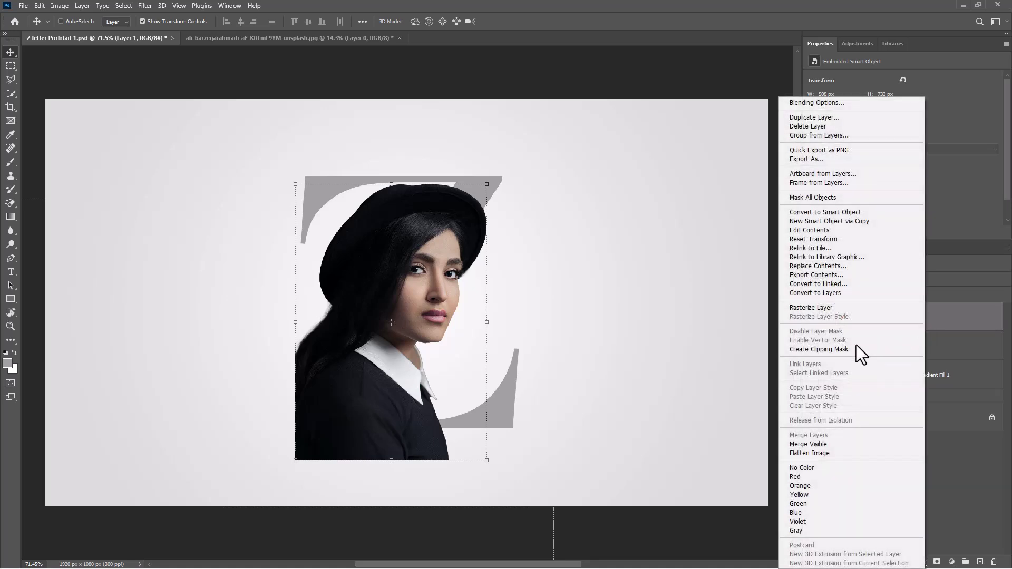
left_click(857, 348)
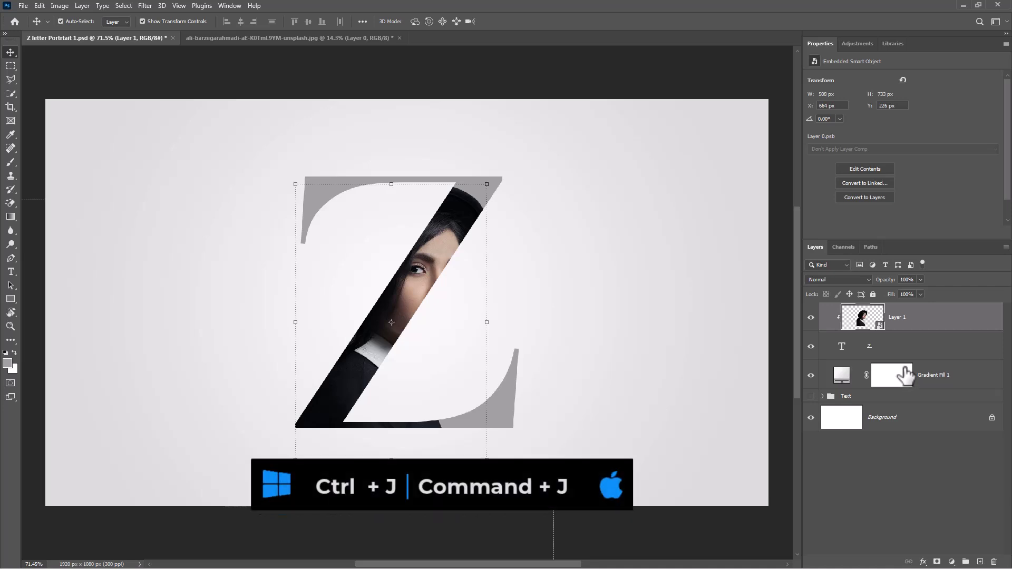
key("ctrl+j")
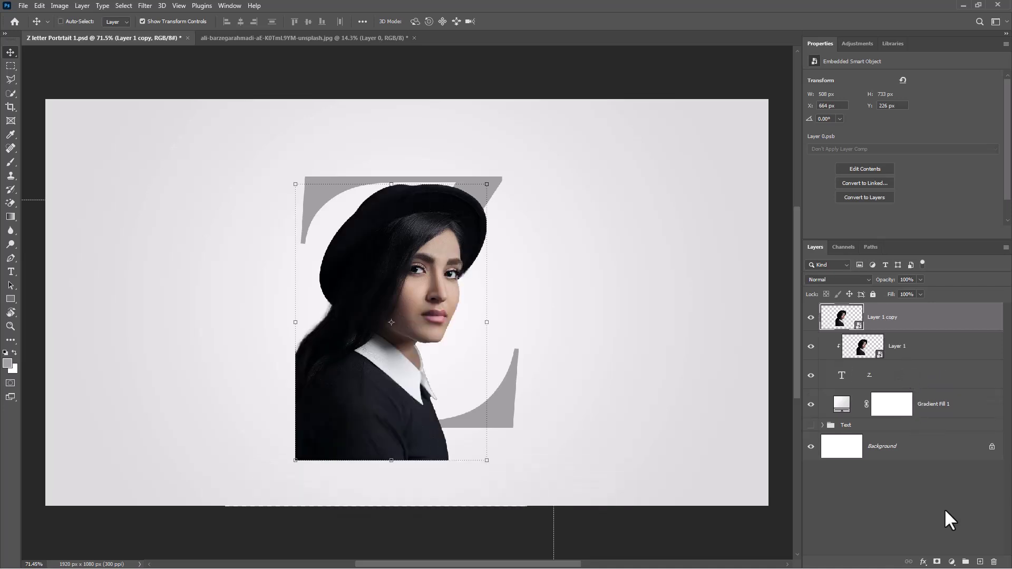
left_click(937, 562)
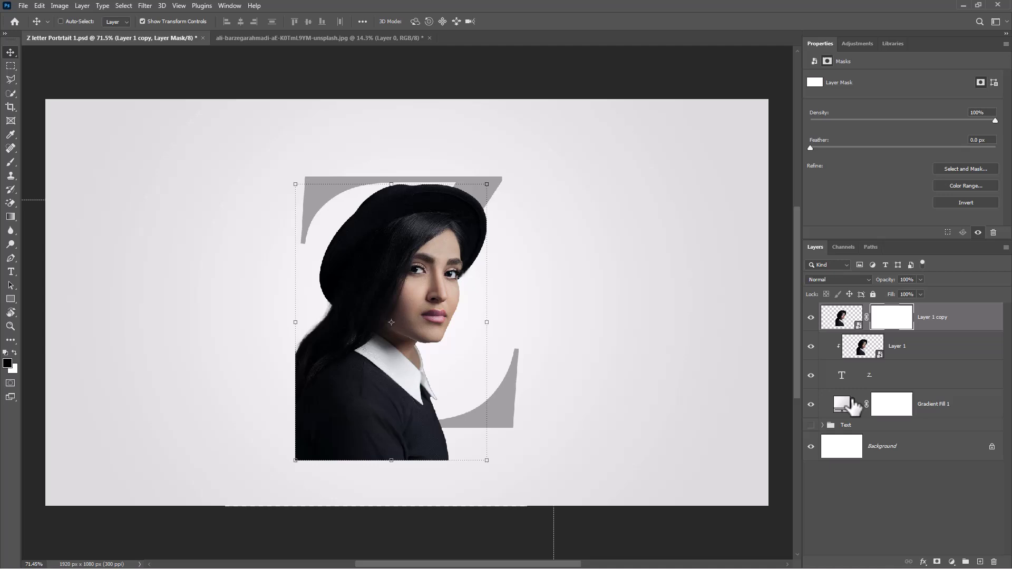
- Load the Z layer's pixels as a selection, invert it, and target Layer 1 copy's mask
right_click(842, 375)
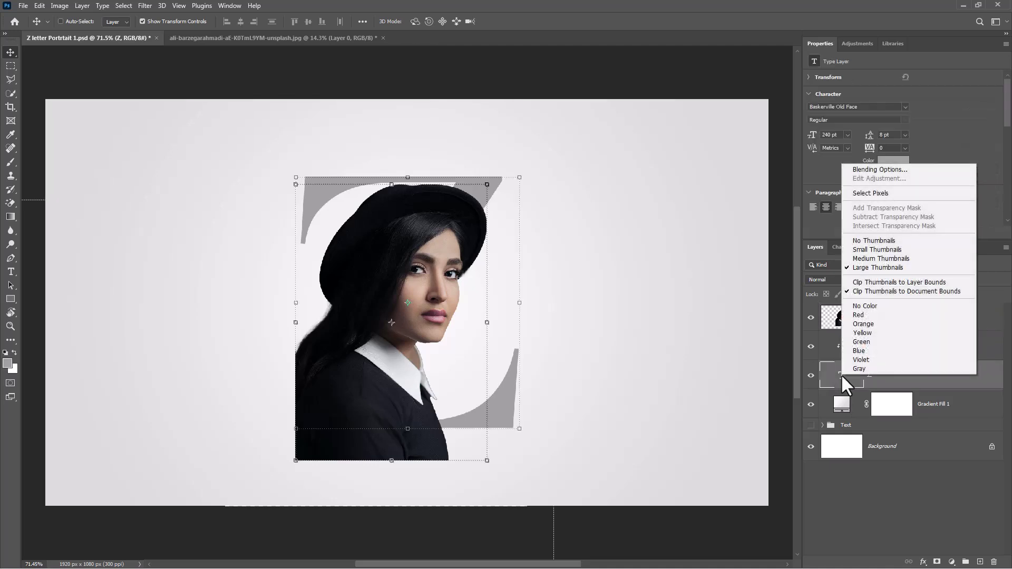
left_click(861, 196)
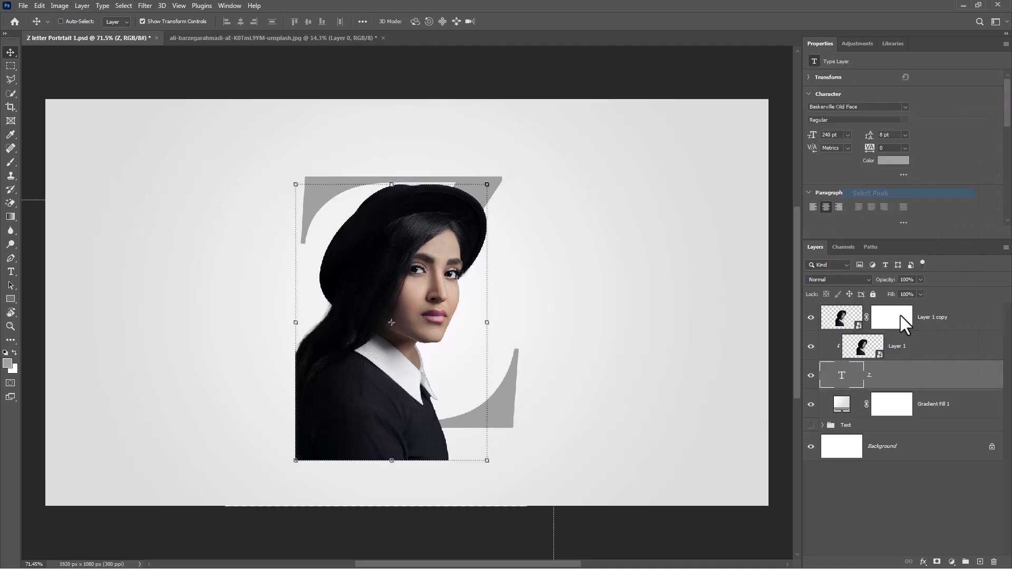
left_click(127, 7)
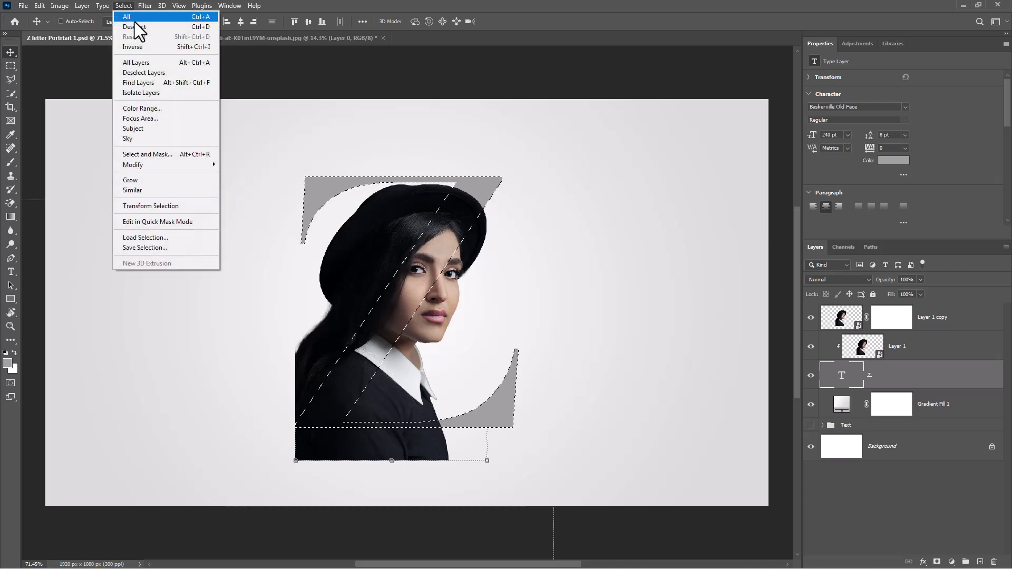
left_click(133, 47)
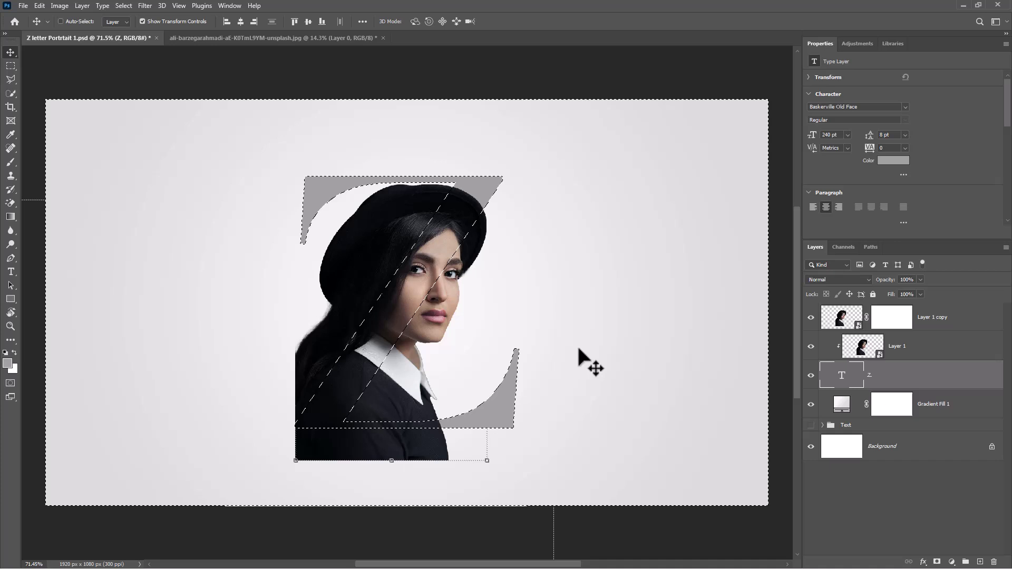
left_click(902, 323)
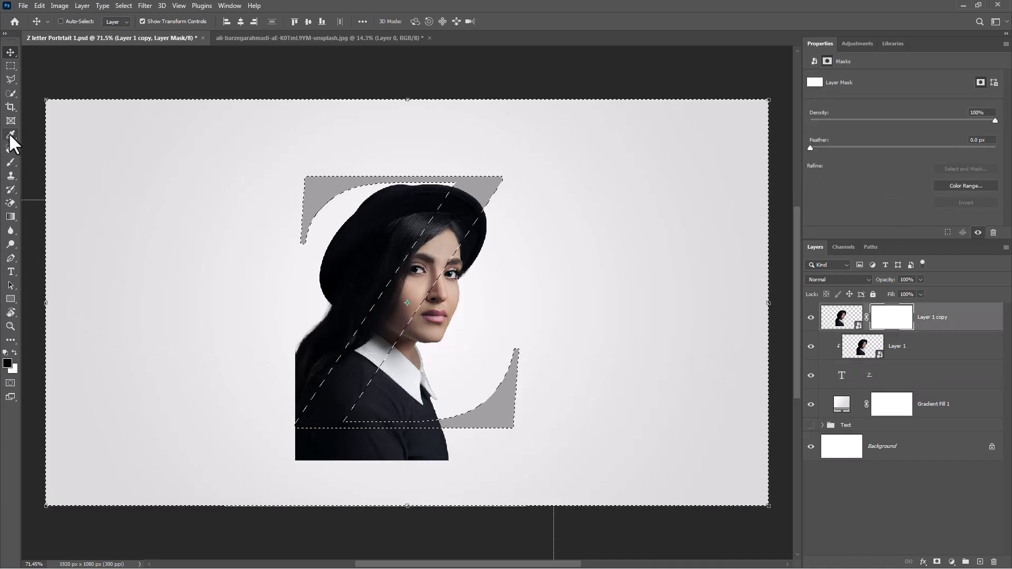
- Set up a small black Hard Round brush for the mask, then swap the foreground to white
left_click(10, 163)
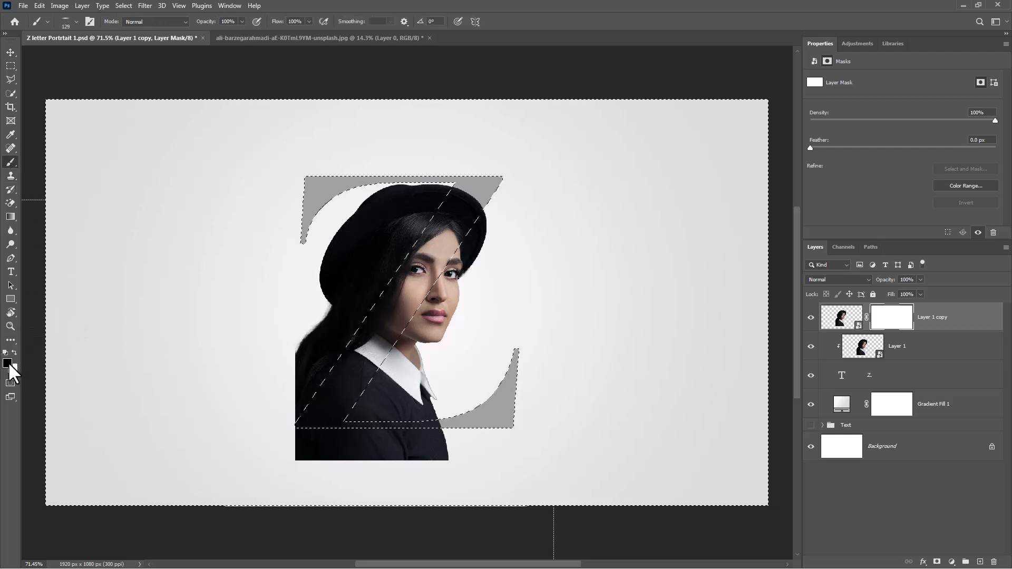
left_click(9, 364)
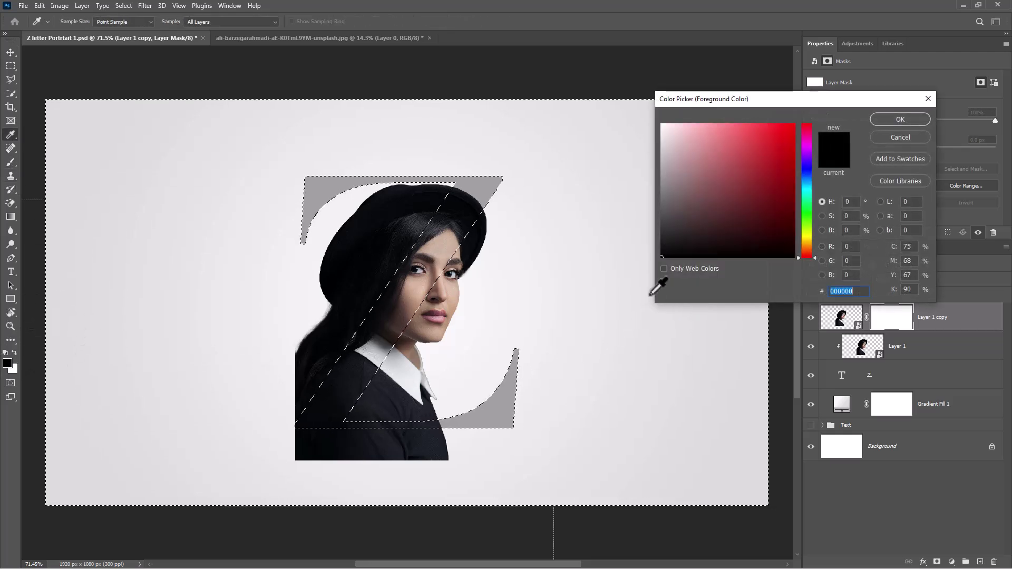
left_click(894, 121)
right_click(277, 305)
left_click(326, 457)
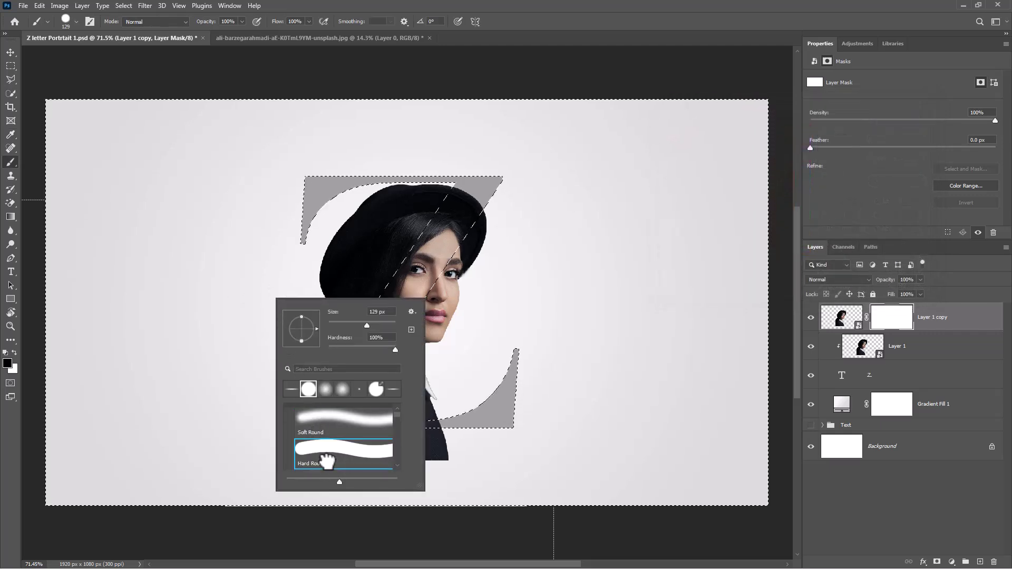
left_click(541, 10)
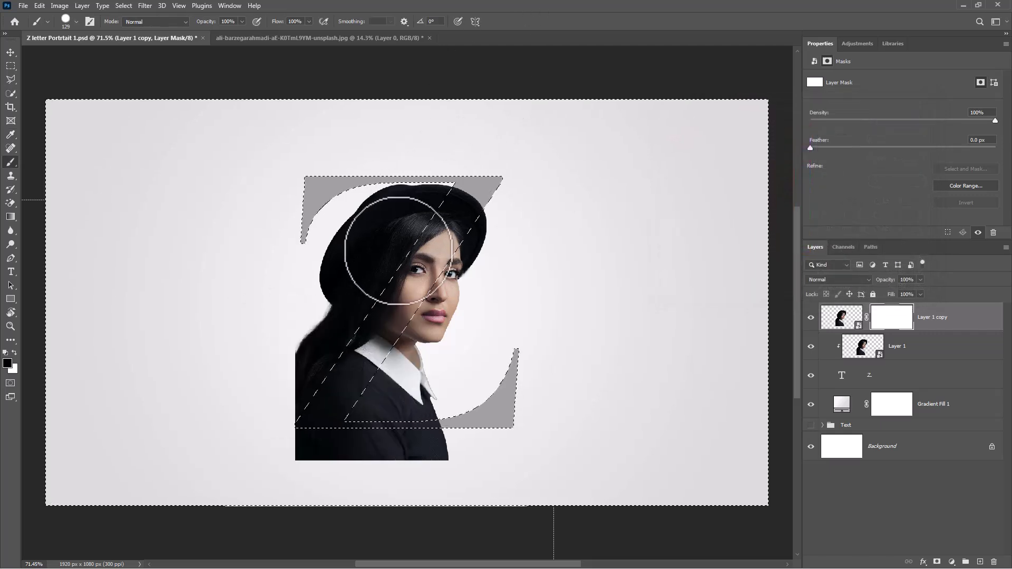
mouse_move(412, 224)
left_mouse_down()
mouse_move(405, 230)
mouse_move(419, 139)
mouse_move(324, 319)
mouse_move(332, 324)
mouse_move(297, 413)
mouse_move(330, 461)
mouse_move(442, 459)
left_mouse_up()
key("x")
key("x")
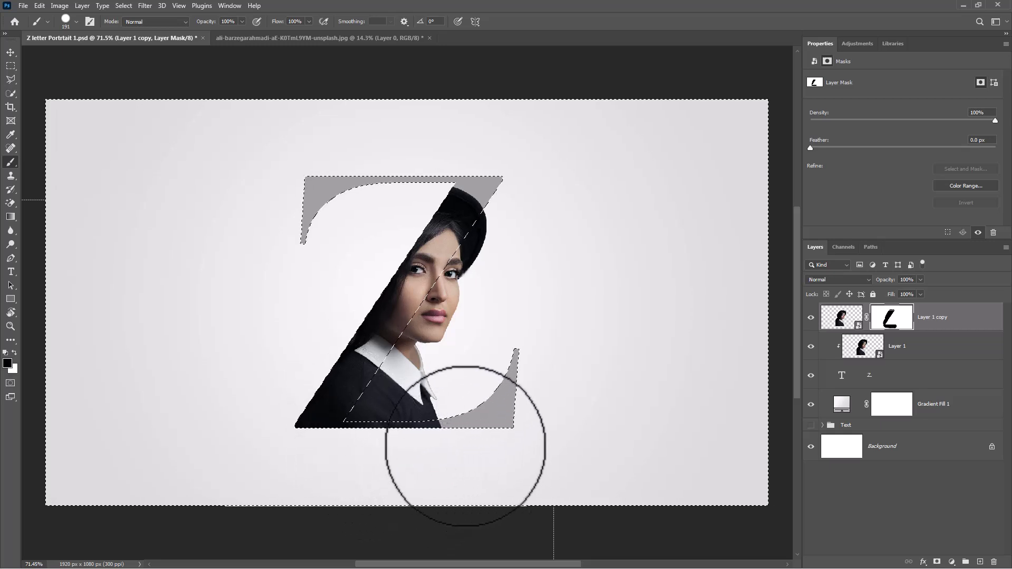
- Deselect with Ctrl+D and move the Text group above Layer 1 copy
key("ctrl+d")
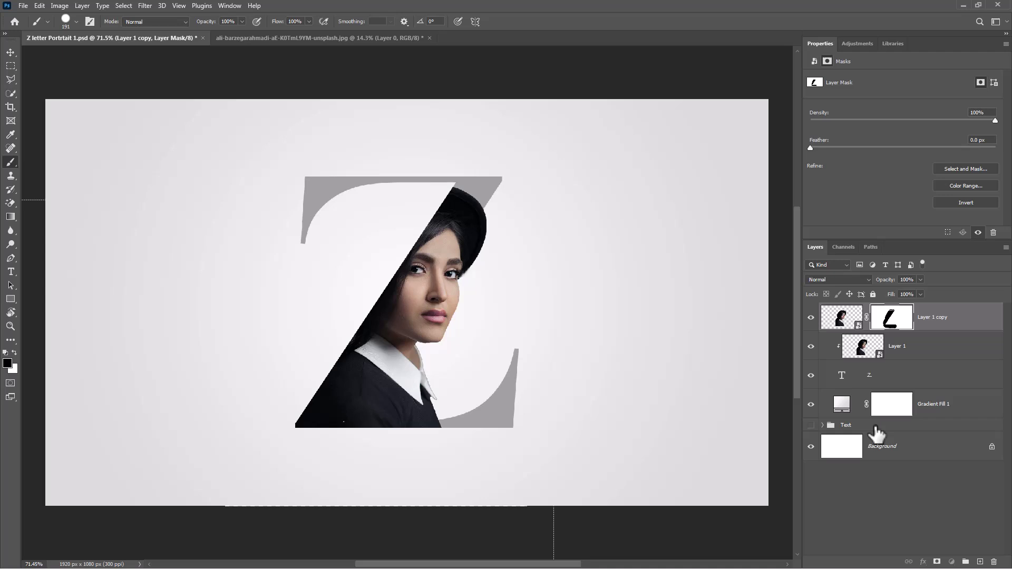
left_click_drag(871, 428, 883, 309)
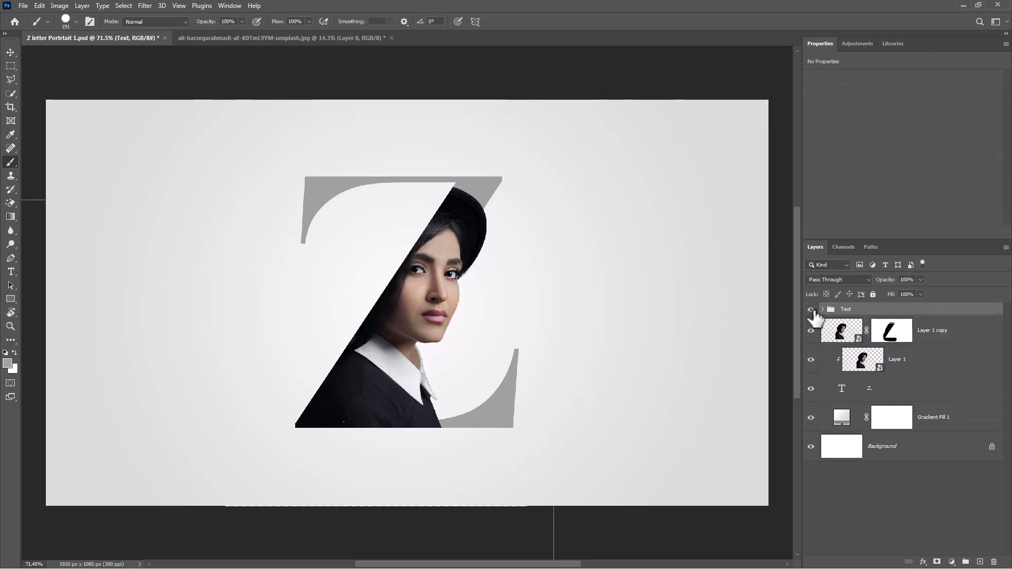